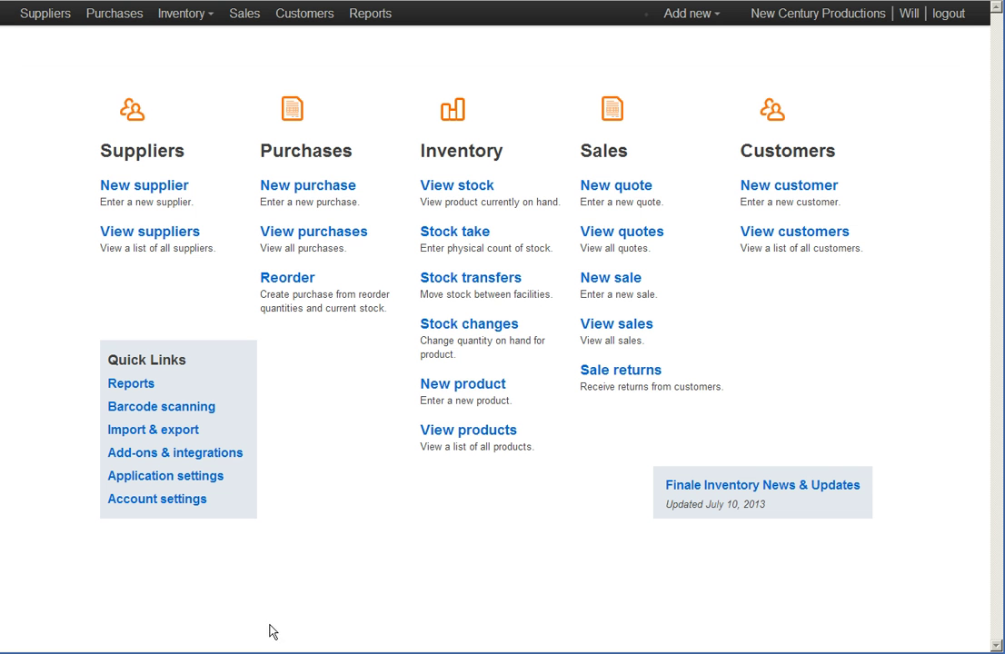
# Open the saved Invoice totals sale report for customization
pyautogui.click(136, 386)
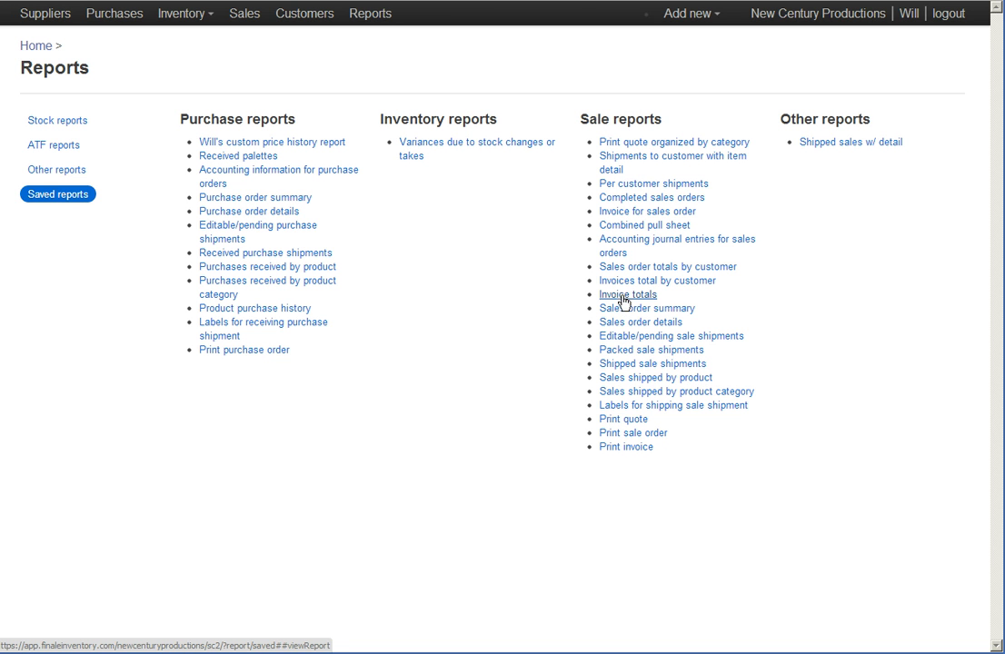
pyautogui.click(623, 295)
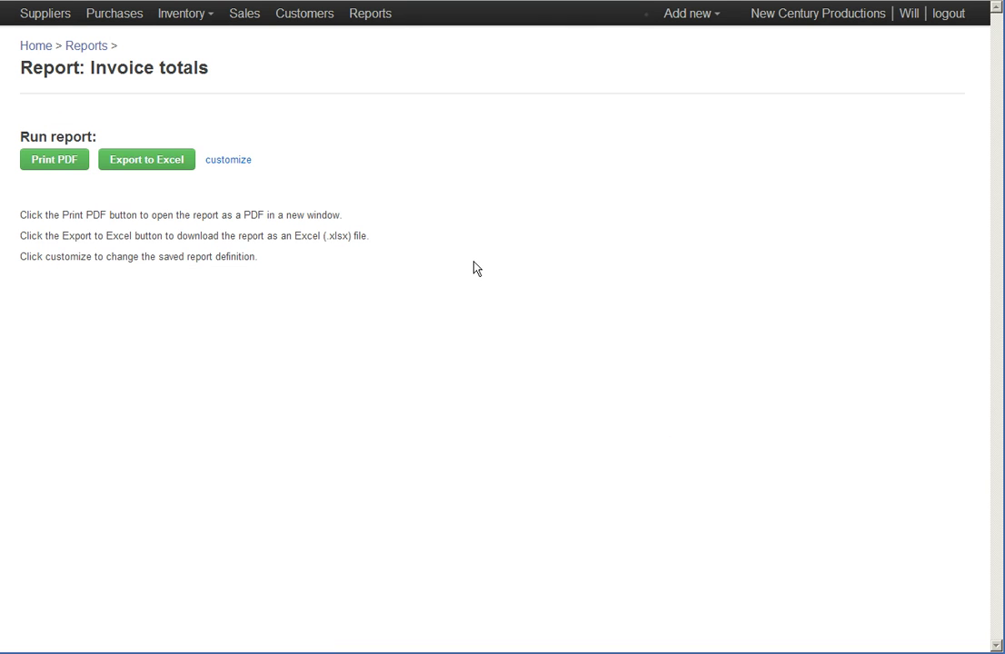
pyautogui.click(220, 160)
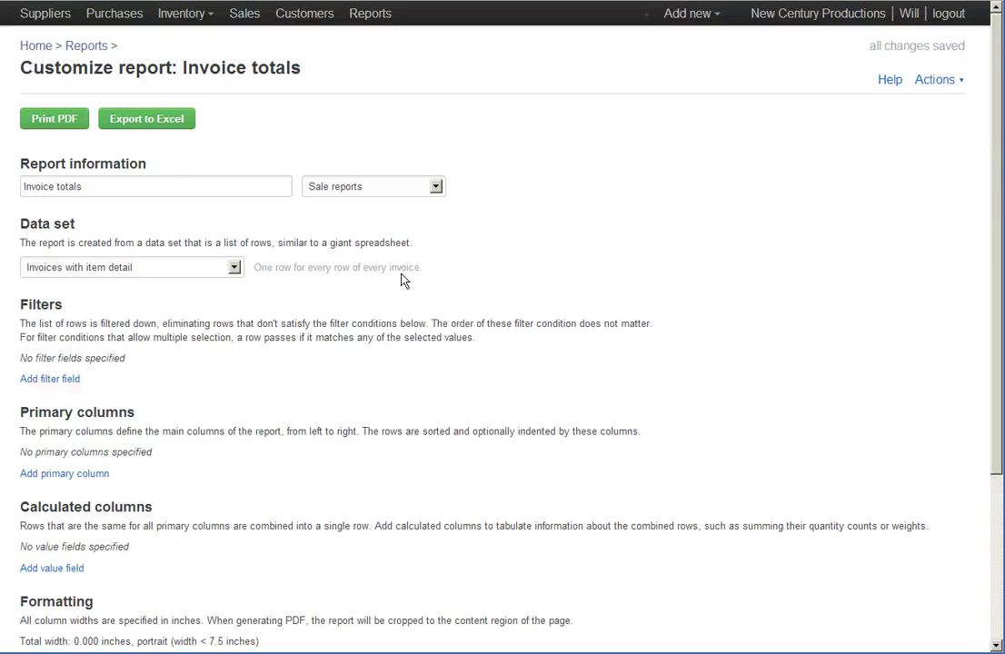
# Add a report filter on the field Order for invoice: Customer
pyautogui.click(60, 386)
pyautogui.click(235, 372)
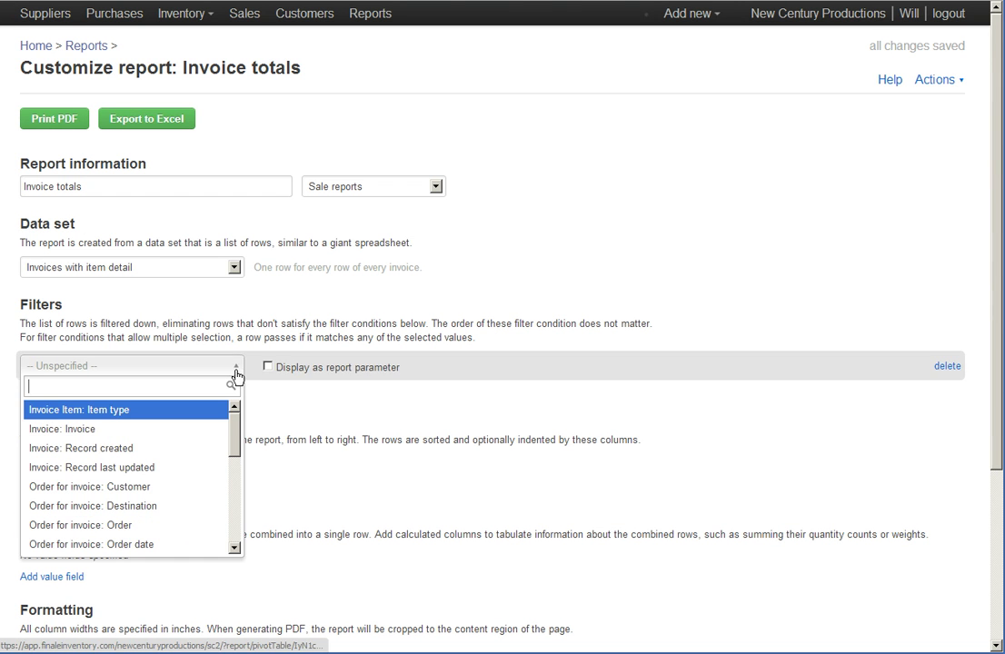
pyautogui.click(210, 488)
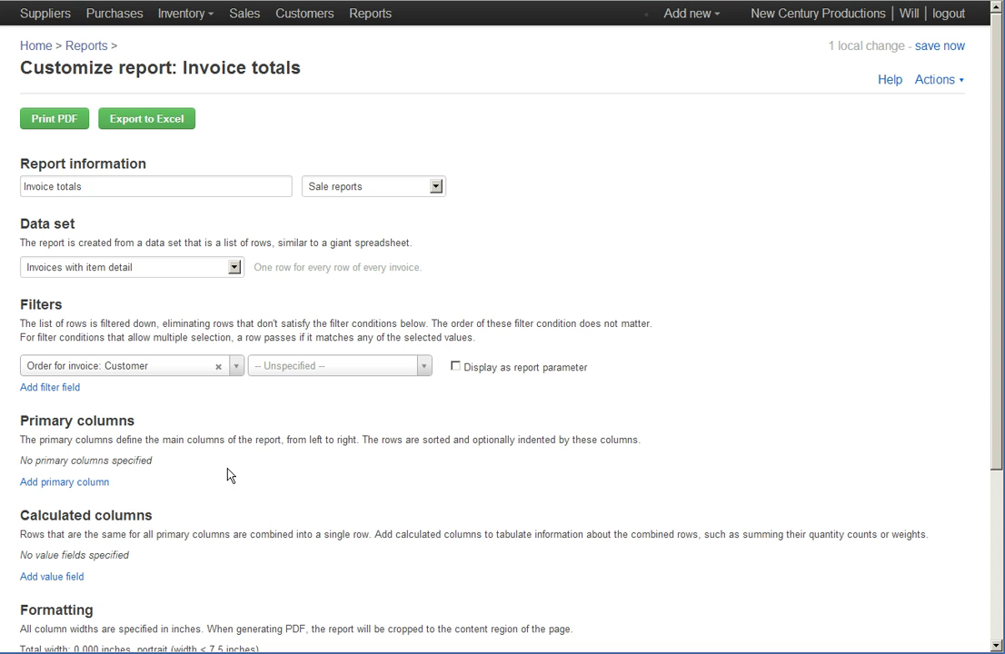
# Add a second filter on the field Invoice: Record created, leaving no extra blank filter row
pyautogui.click(36, 388)
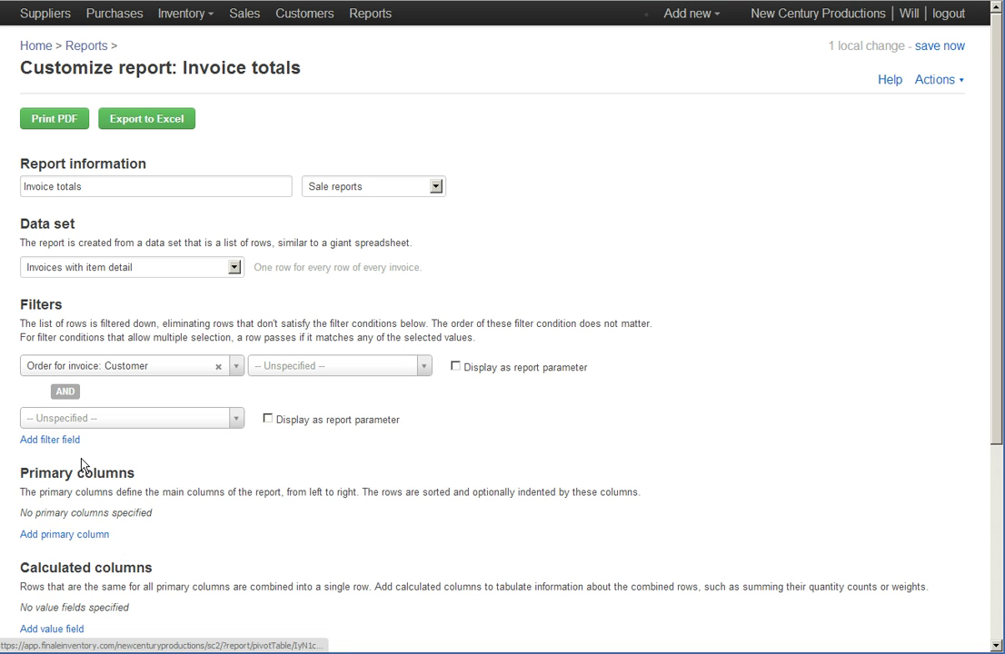
pyautogui.click(73, 441)
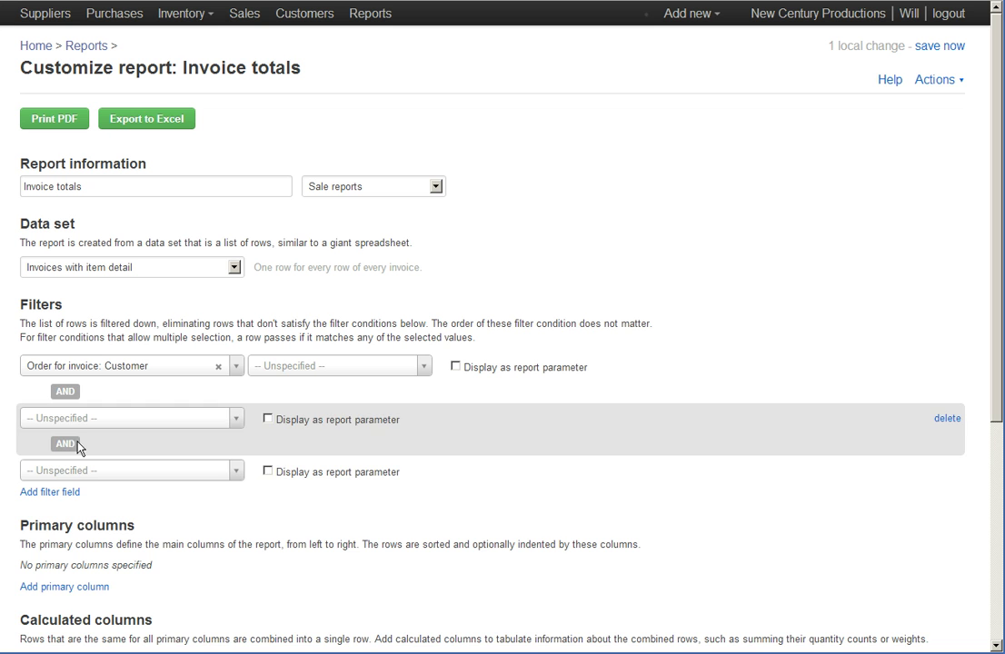
pyautogui.click(946, 471)
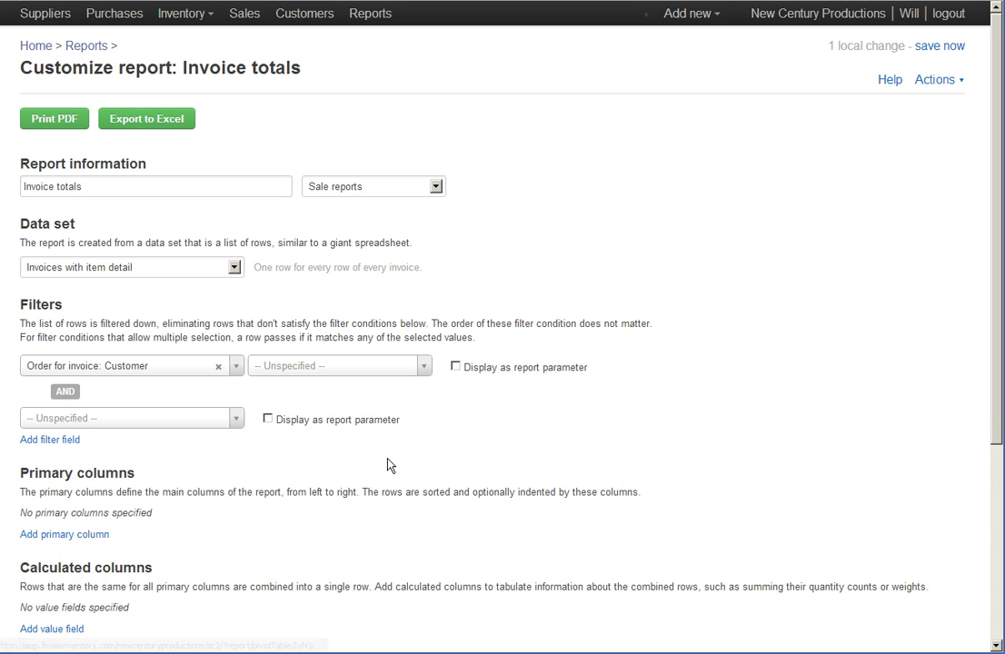
pyautogui.click(236, 419)
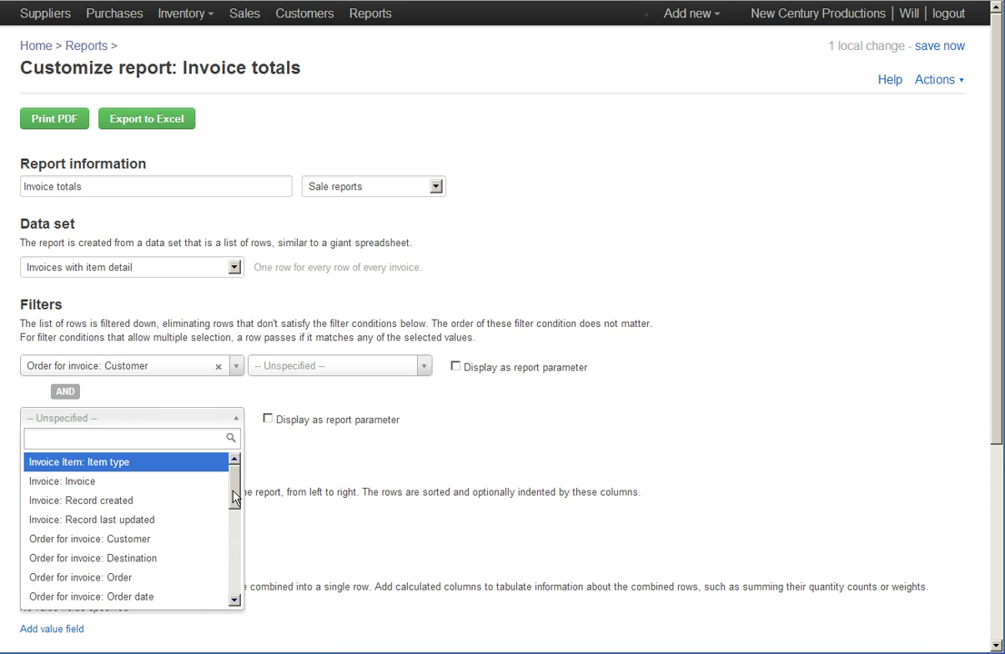
pyautogui.click(195, 597)
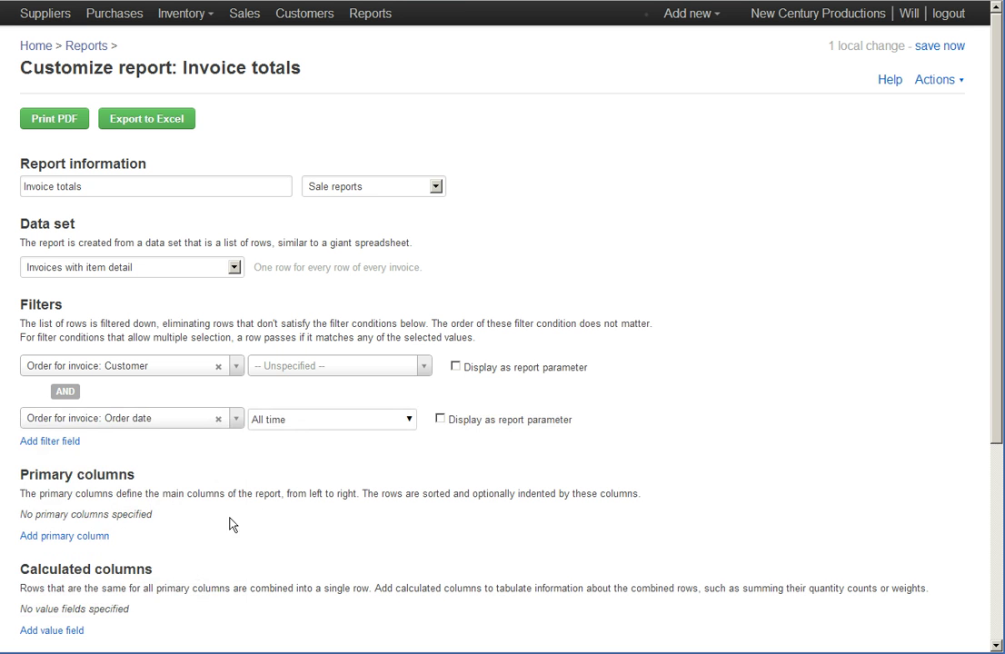
pyautogui.click(235, 425)
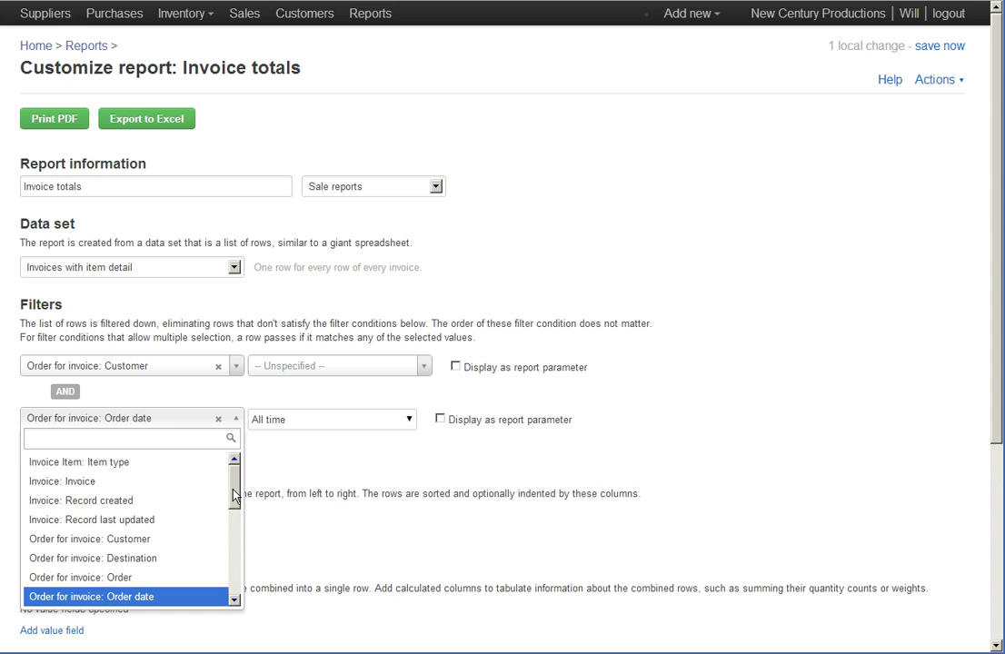
pyautogui.scroll(-1, 234, 502)
pyautogui.scroll(1, 234, 498)
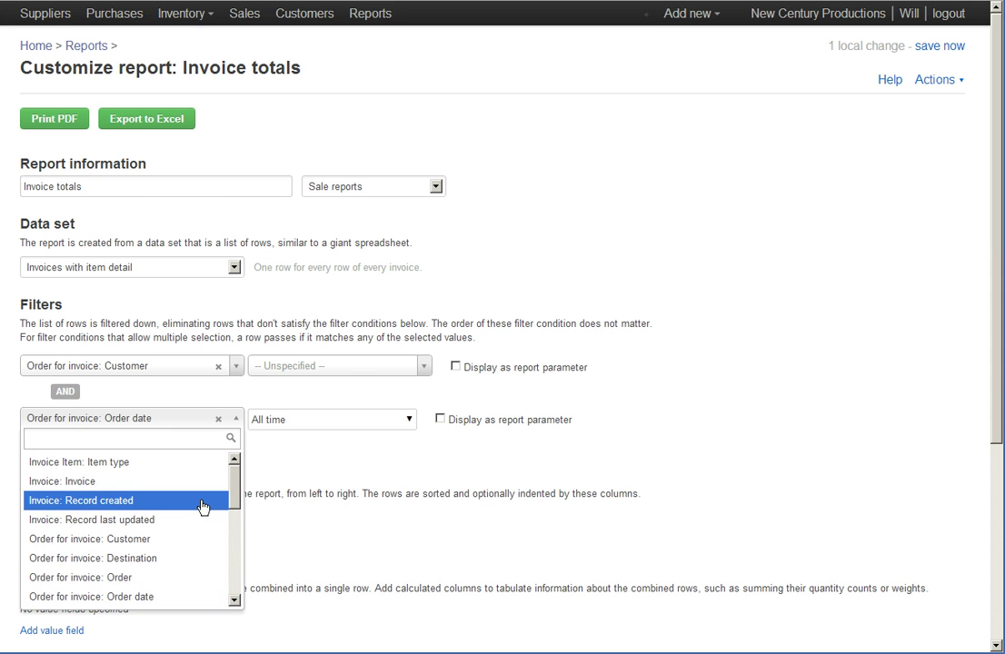
pyautogui.click(203, 500)
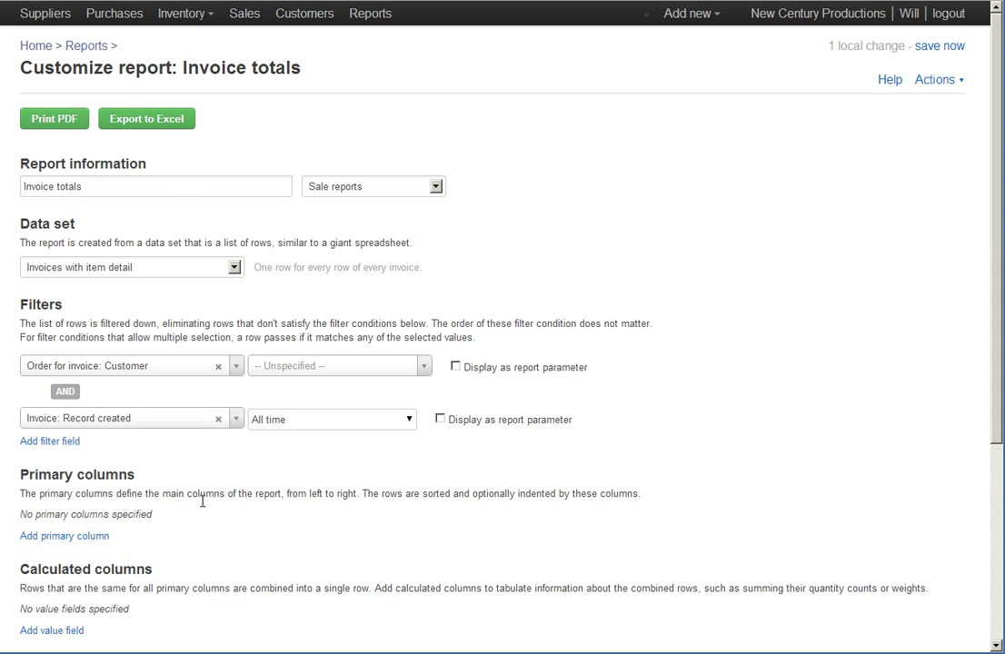
# Make both the Record created and Customer filters display as report parameters
pyautogui.click(440, 420)
pyautogui.click(457, 371)
# Add a primary column for Order for invoice: Customer with a width of 2 inches
pyautogui.scroll(-3, 184, 493)
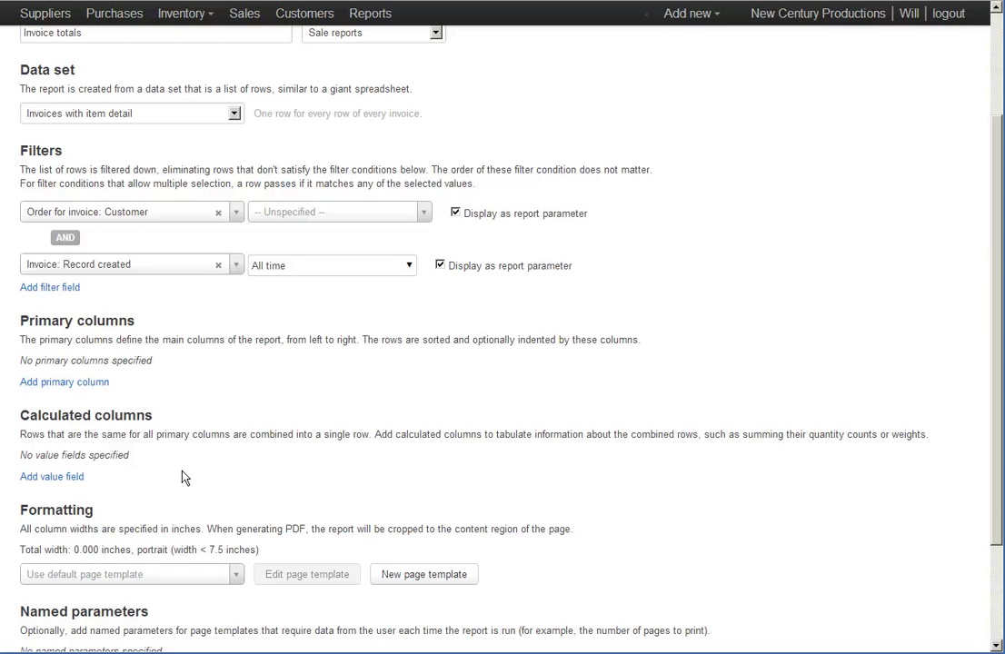
pyautogui.click(95, 385)
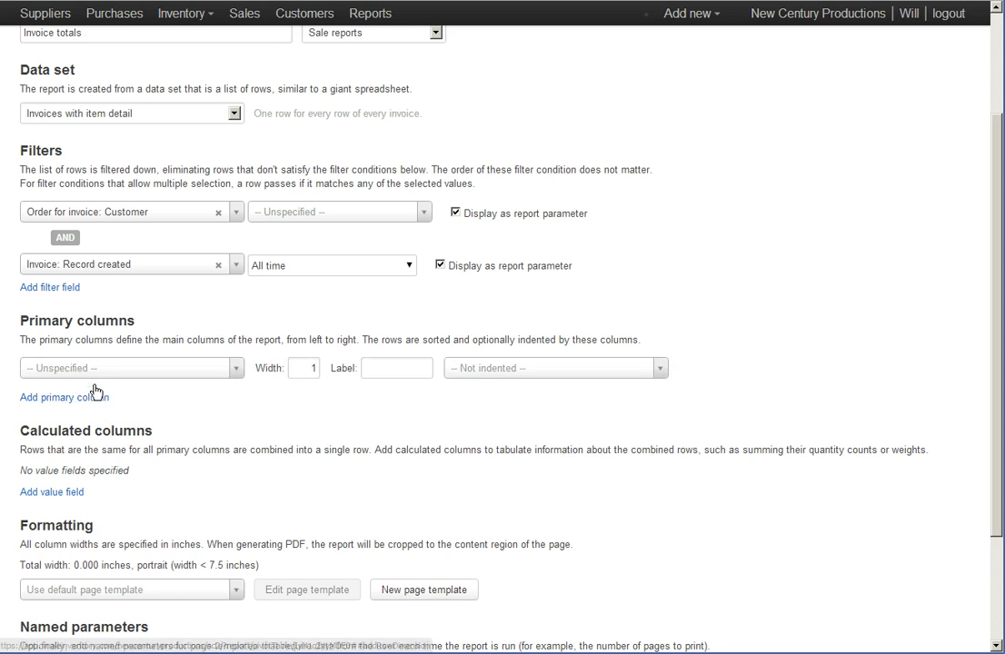
pyautogui.click(182, 370)
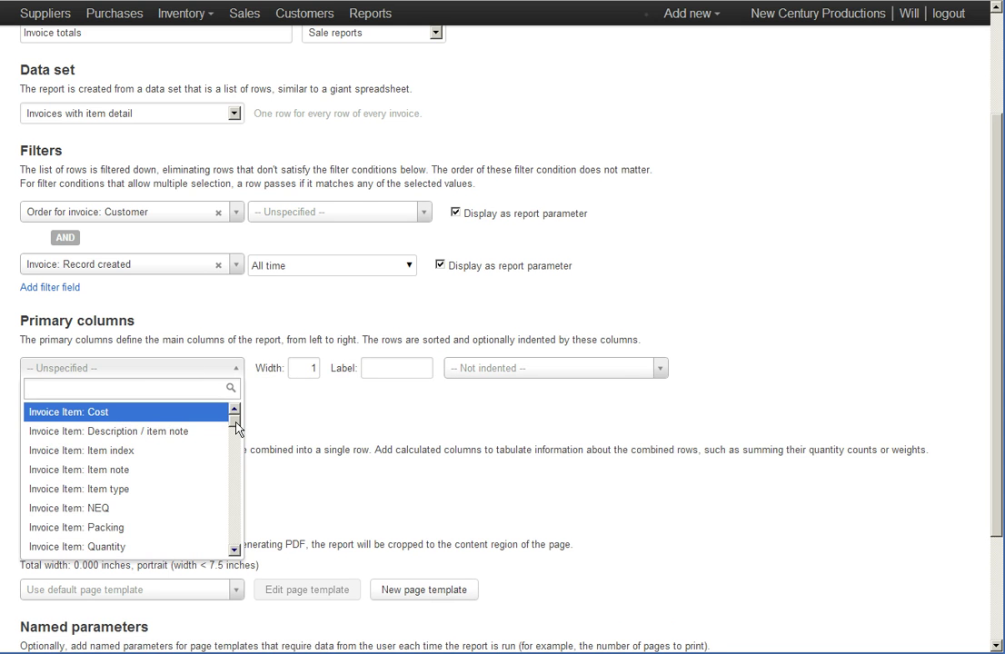
pyautogui.moveTo(236, 429); pyautogui.dragTo(234, 443)
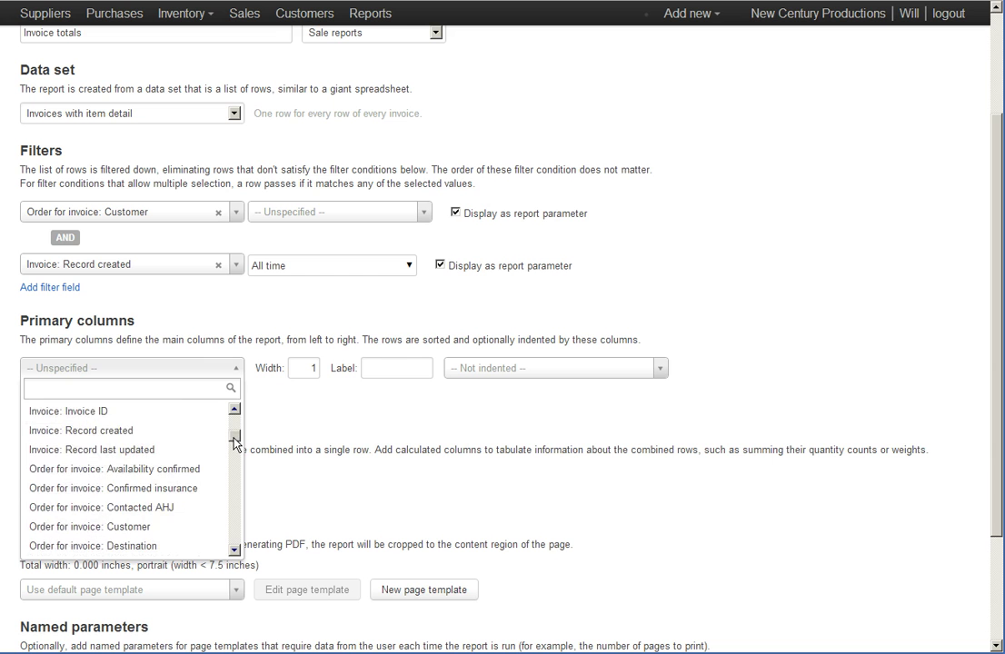
pyautogui.click(164, 526)
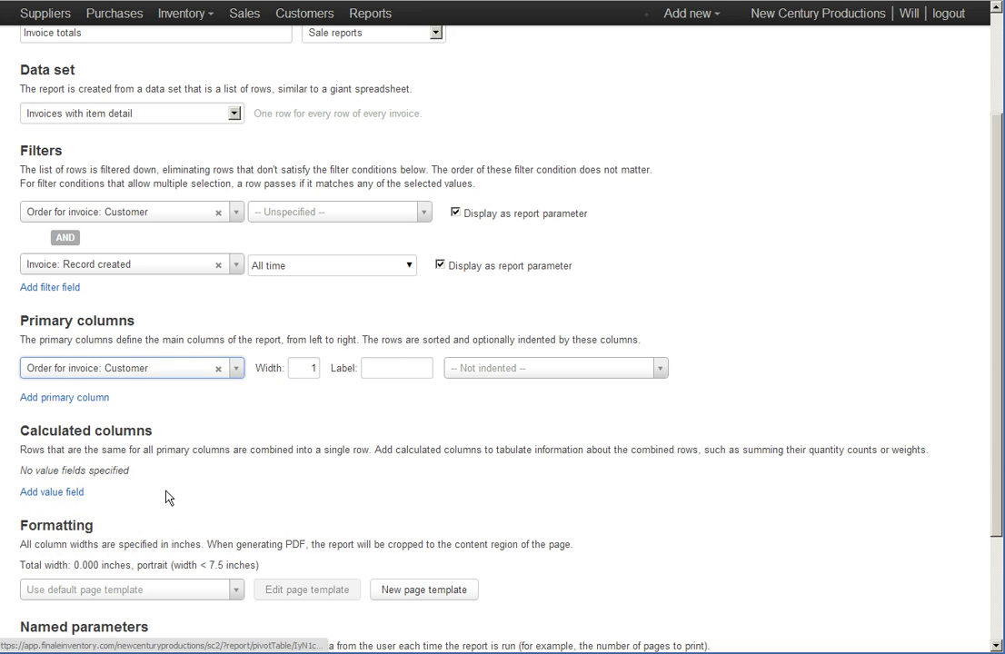
pyautogui.doubleClick(309, 368)
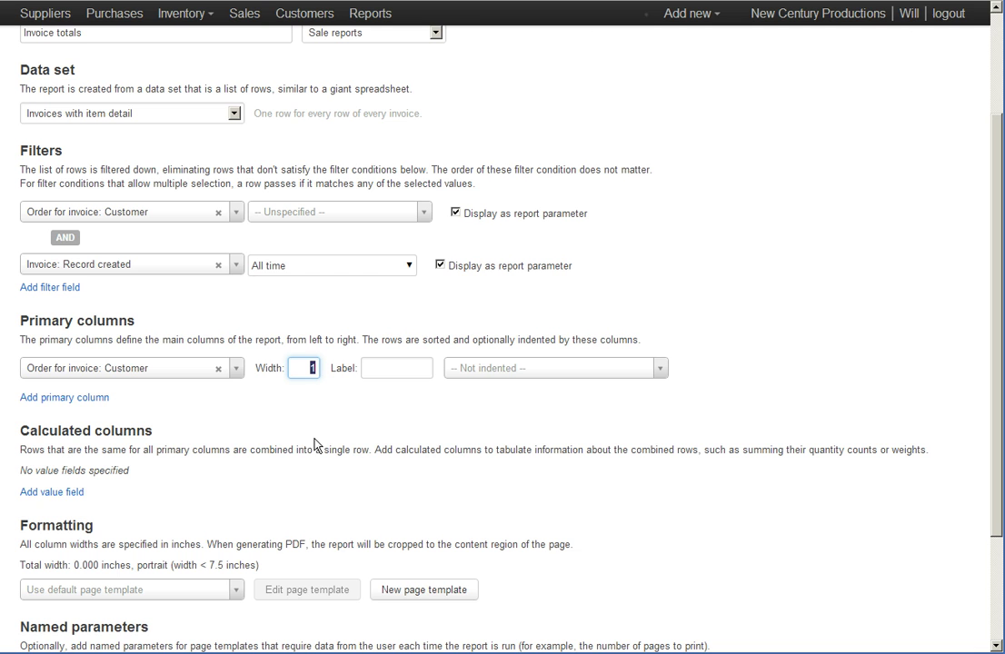
pyautogui.write('2')
pyautogui.click(287, 463)
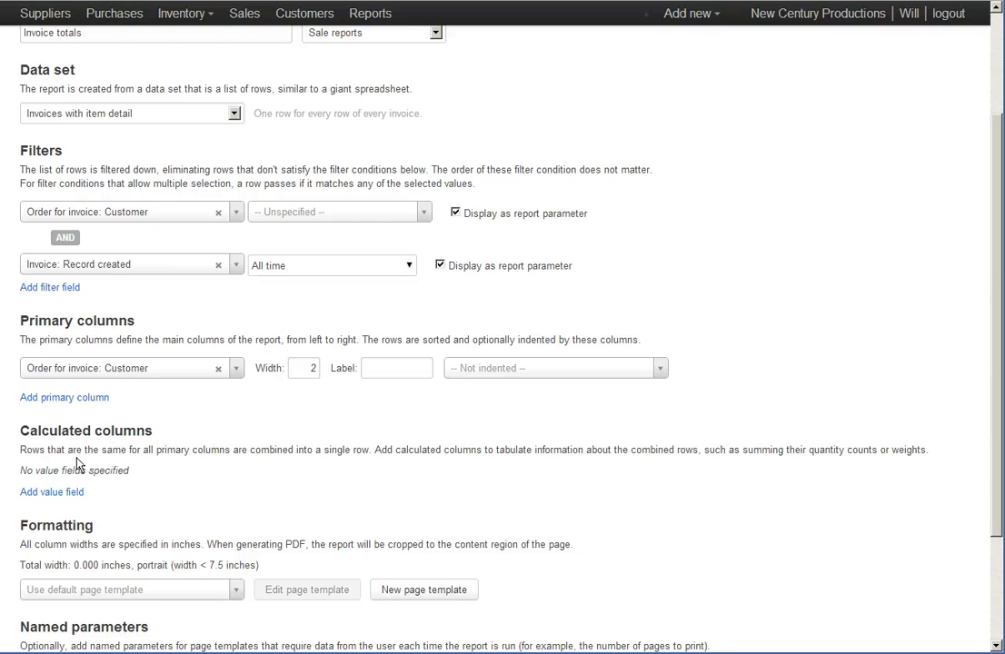
# Add a calculated column using the value field Invoice Item: Sub-total, sum
pyautogui.click(67, 497)
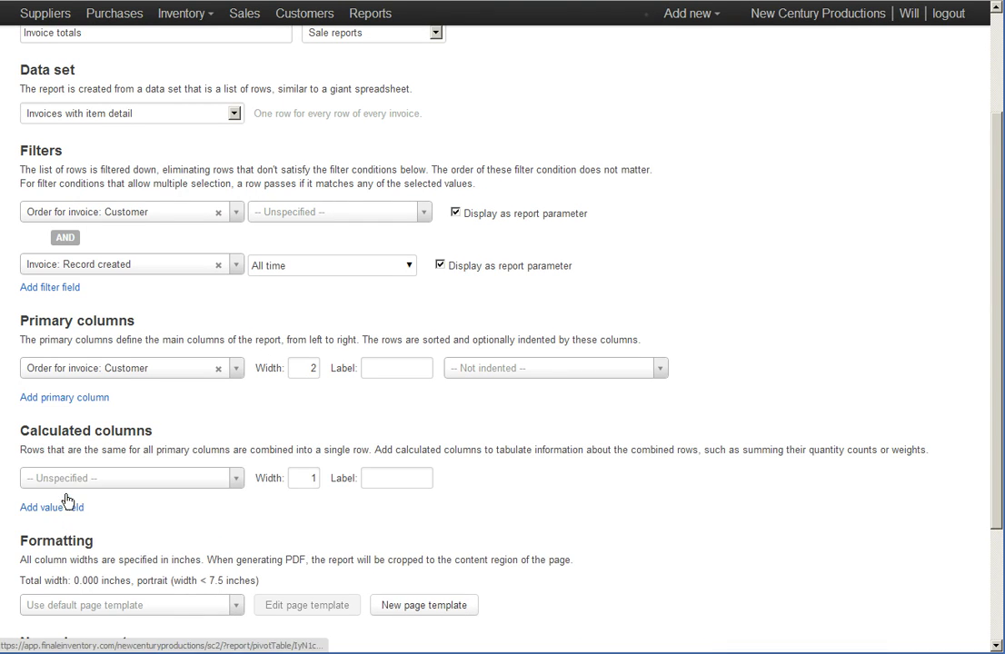
pyautogui.click(31, 480)
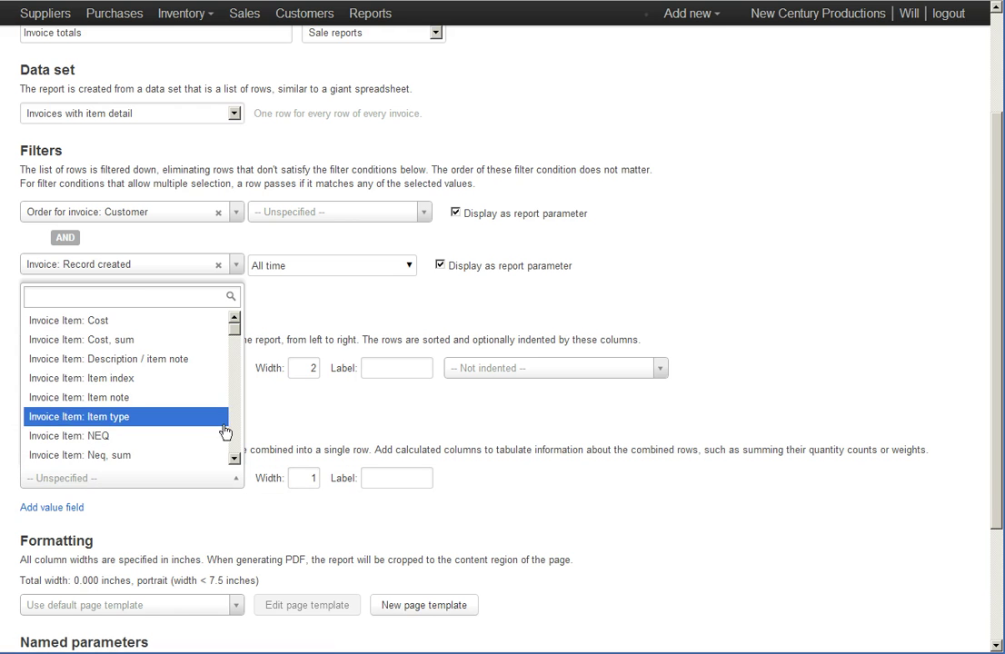
pyautogui.click(235, 345)
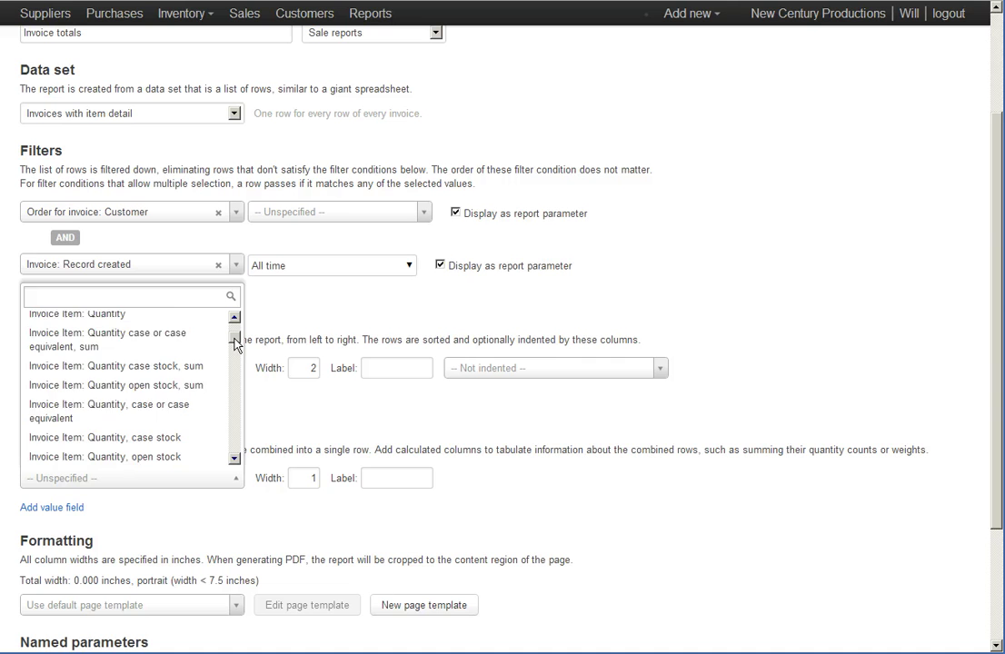
pyautogui.moveTo(235, 343); pyautogui.dragTo(235, 349)
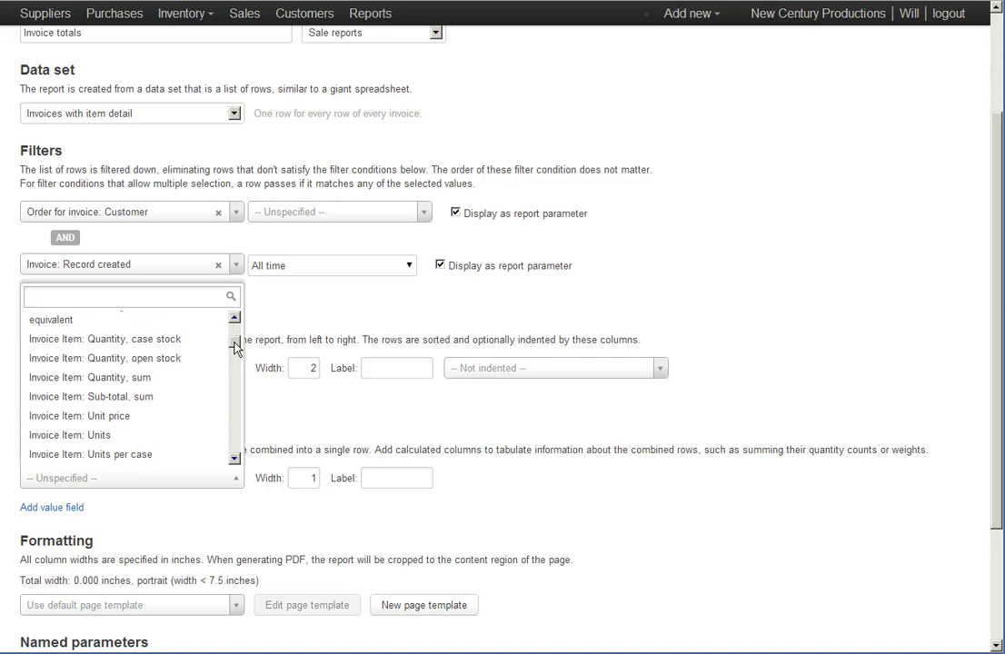
pyautogui.click(191, 399)
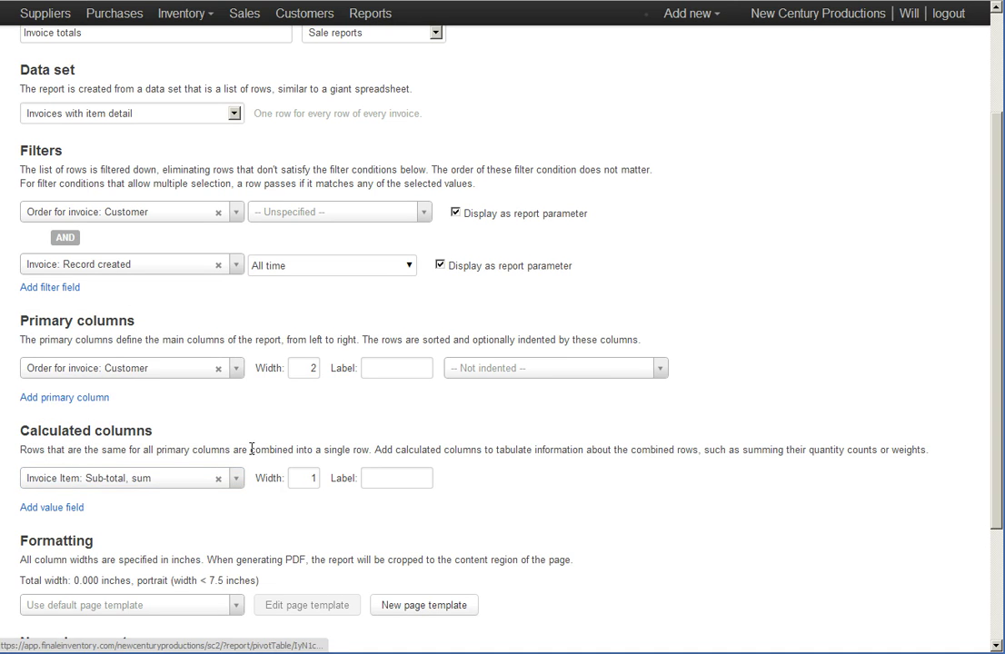
# Save the report customization and check its PDF output
pyautogui.moveTo(1000, 312); pyautogui.dragTo(997, 107)
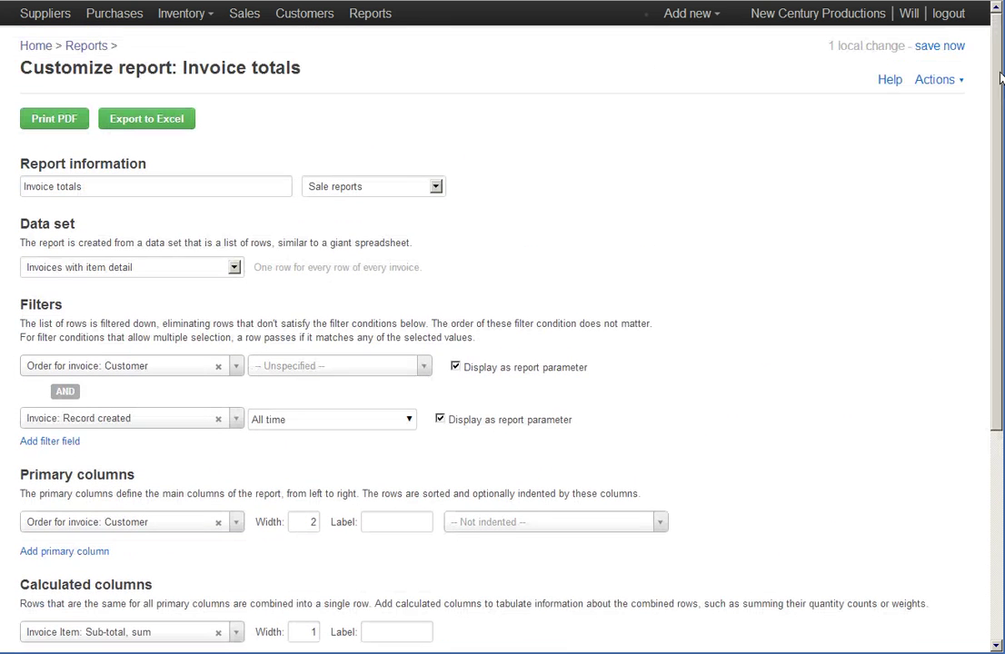
pyautogui.click(953, 49)
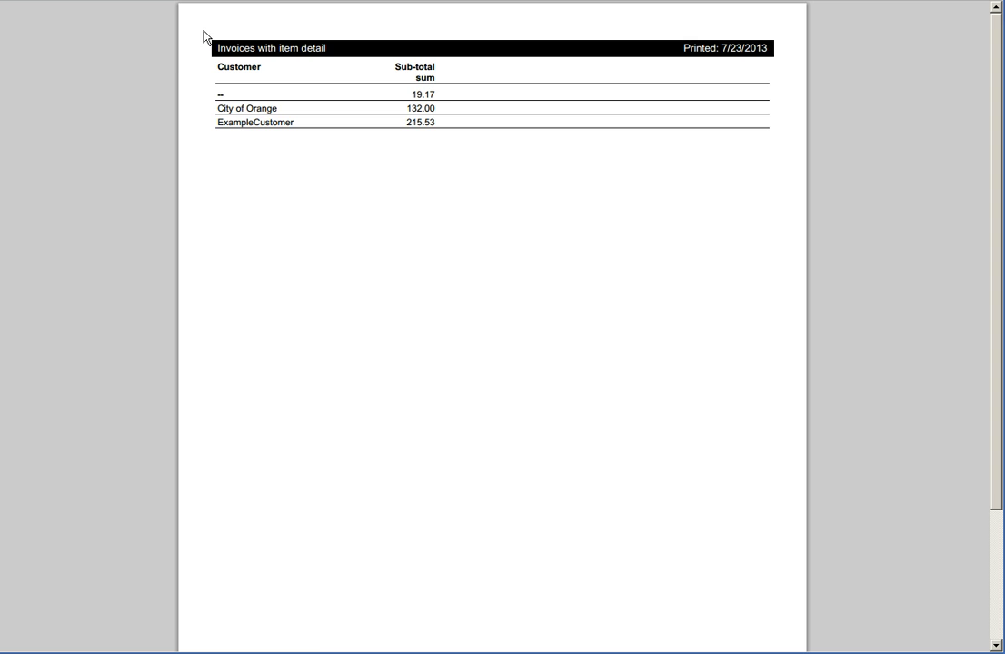
pyautogui.hotkey('ctrl', 'w')
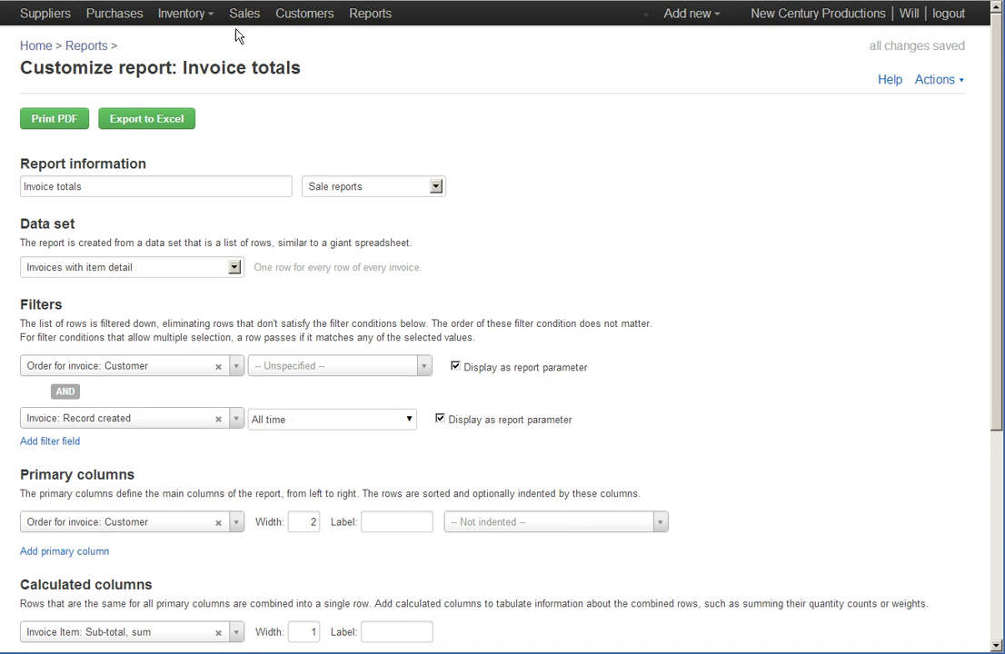
# Return to the home page and open the saved Invoice totals report from the reports list
pyautogui.click(44, 50)
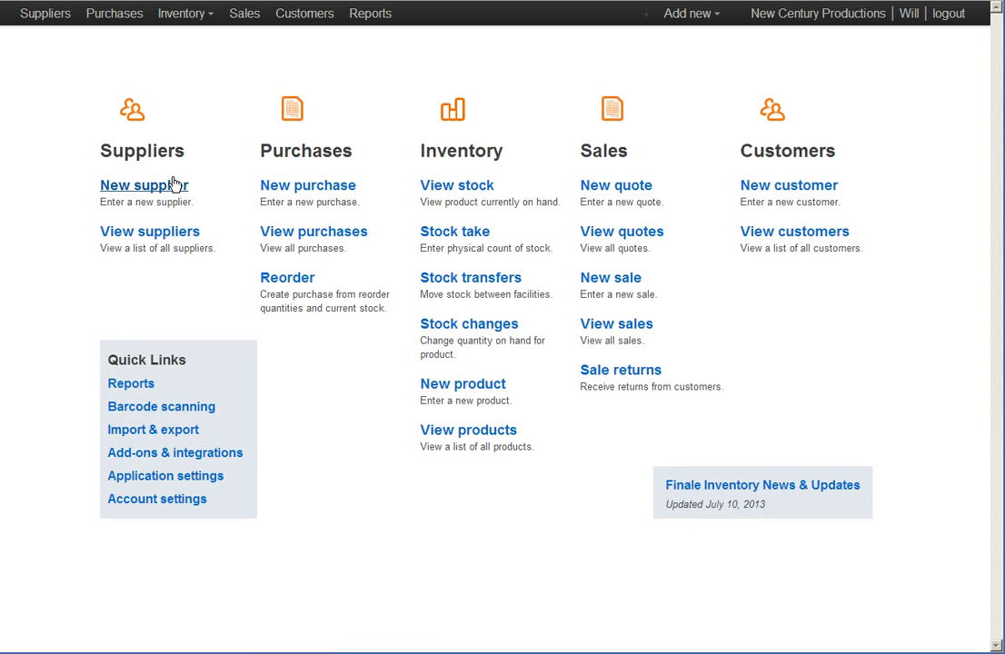
pyautogui.click(124, 386)
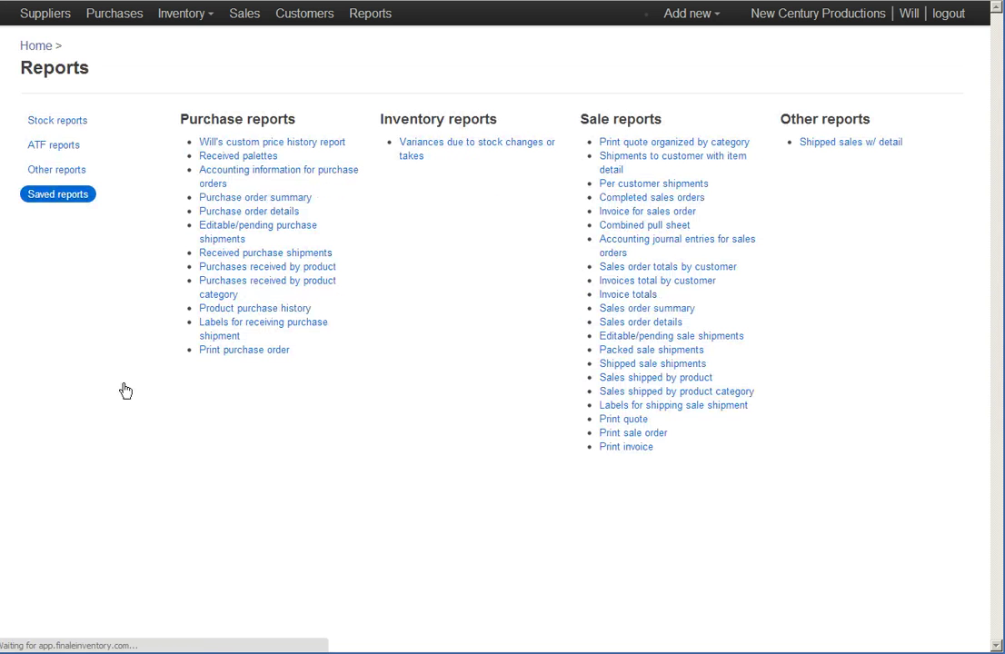
pyautogui.click(625, 294)
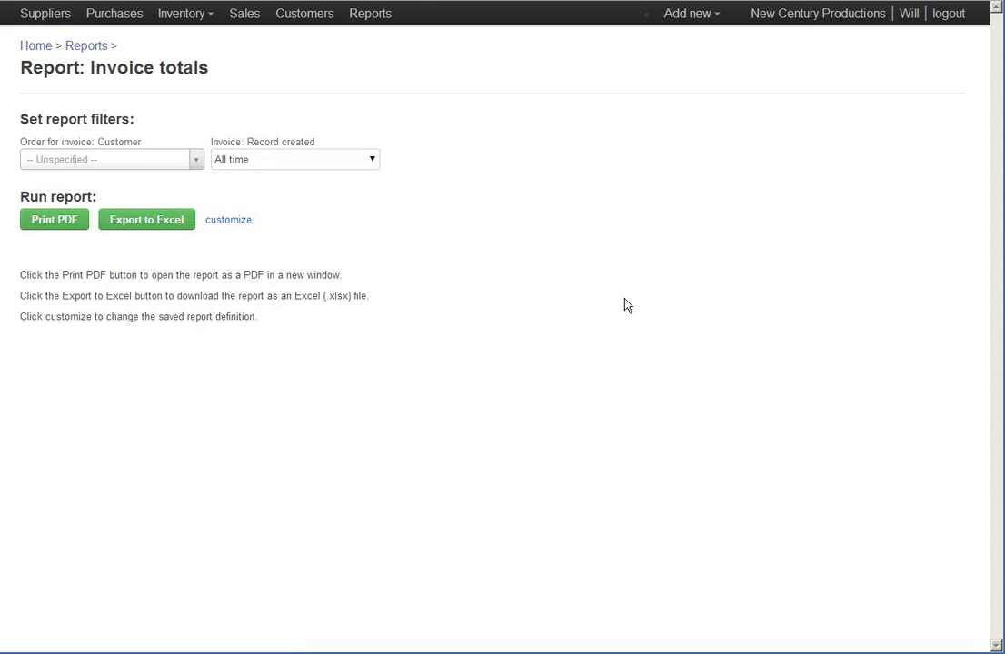
# Filter the report to ExampleCustomer and records created from 5/24/2013 to 7/20/2013, and generate it as a PDF
pyautogui.click(196, 167)
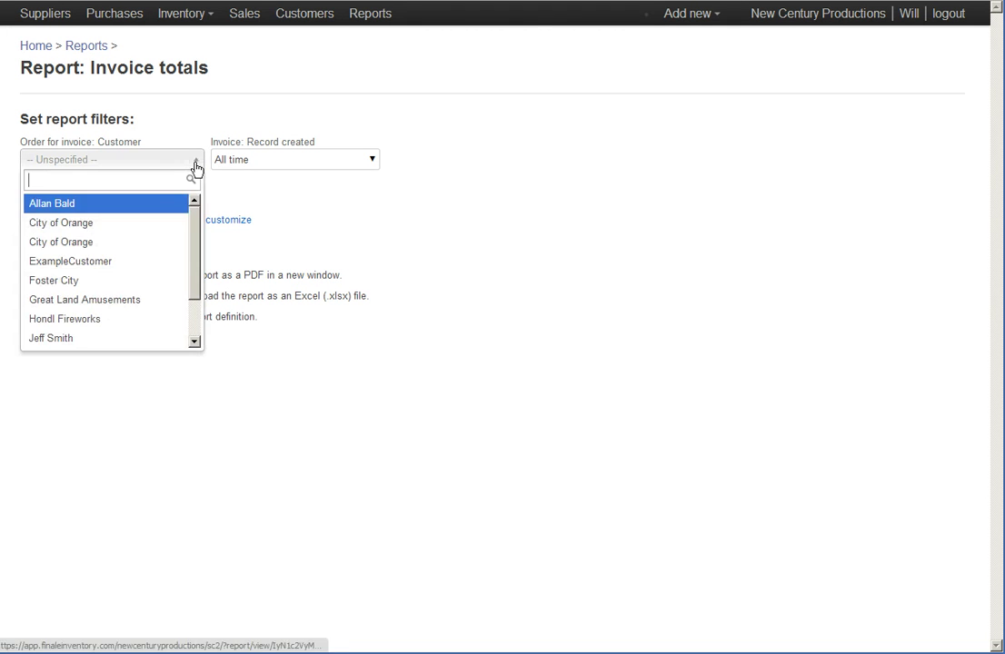
pyautogui.click(150, 273)
pyautogui.click(372, 161)
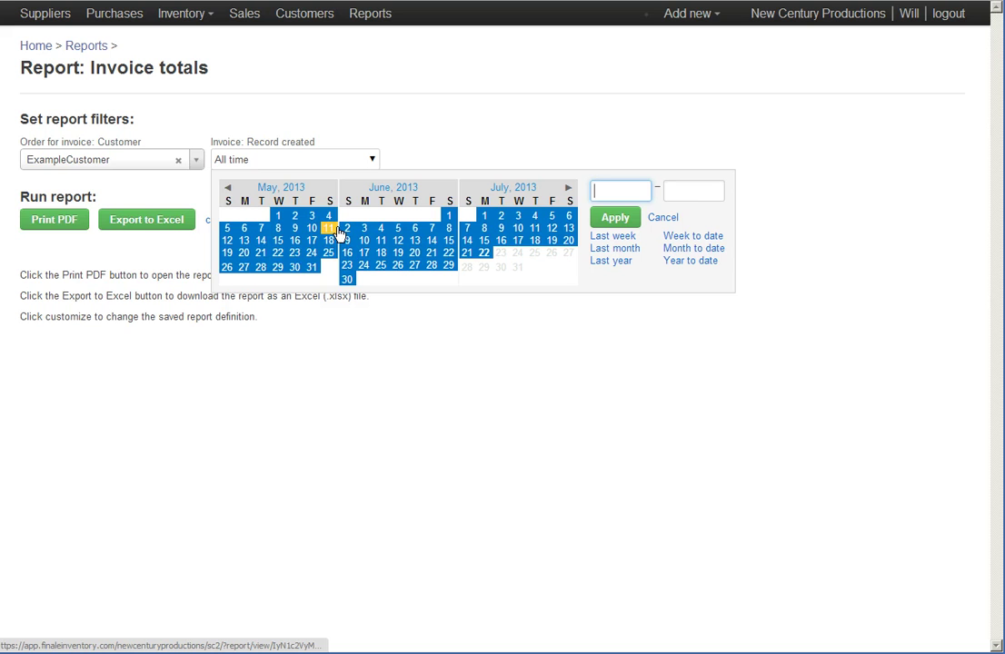
pyautogui.click(311, 253)
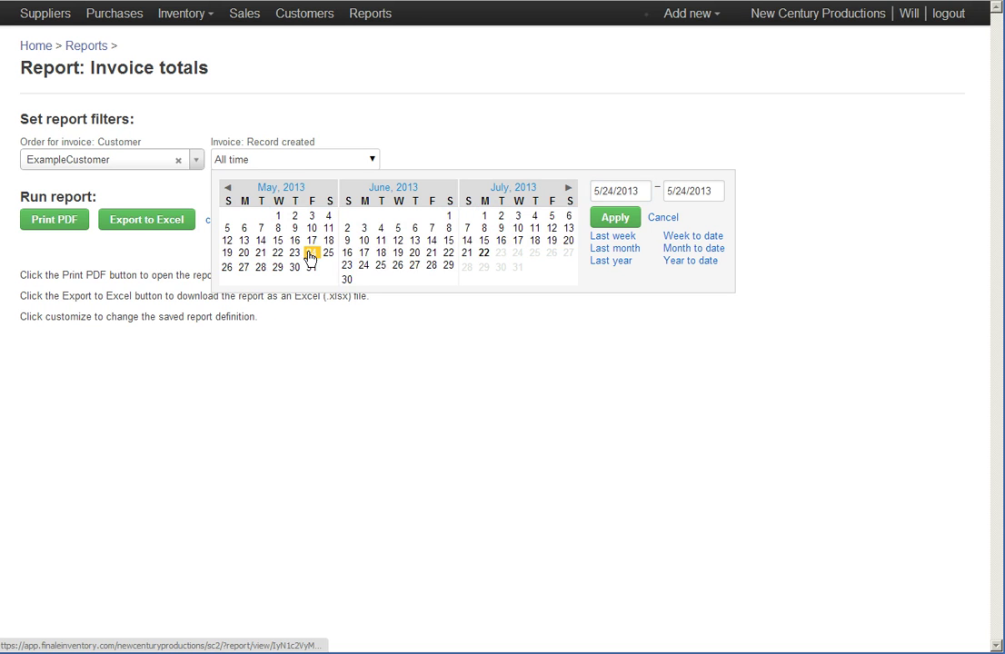
pyautogui.click(567, 243)
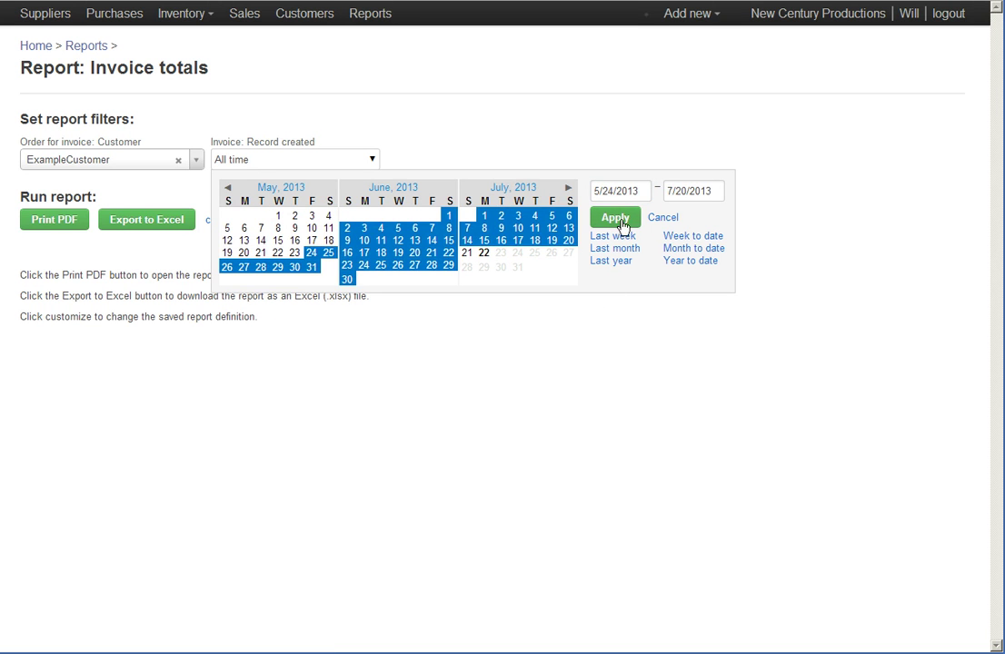
pyautogui.click(618, 220)
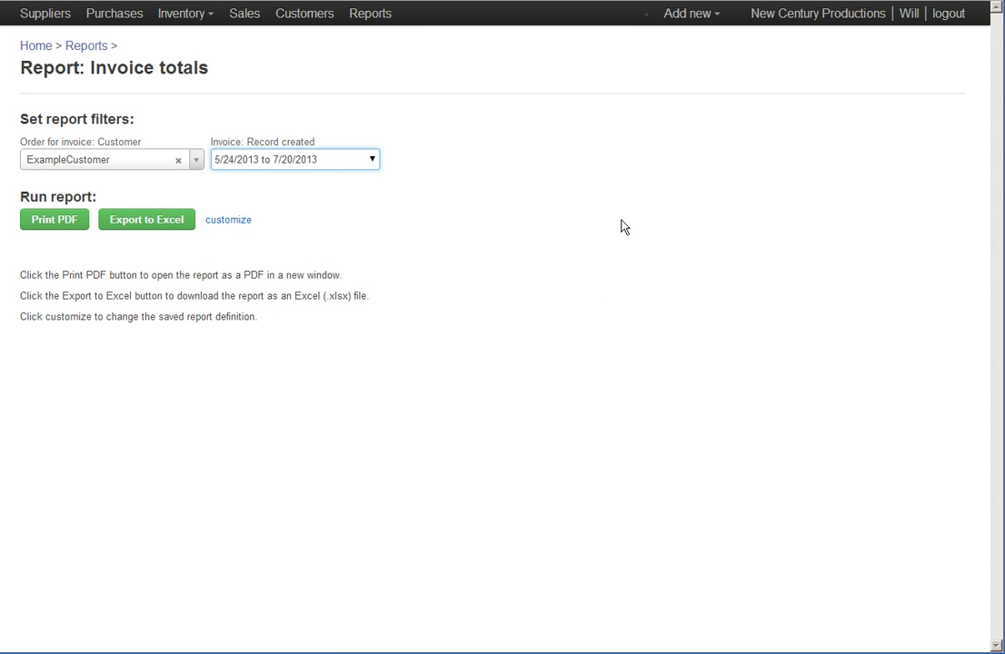
pyautogui.click(65, 222)
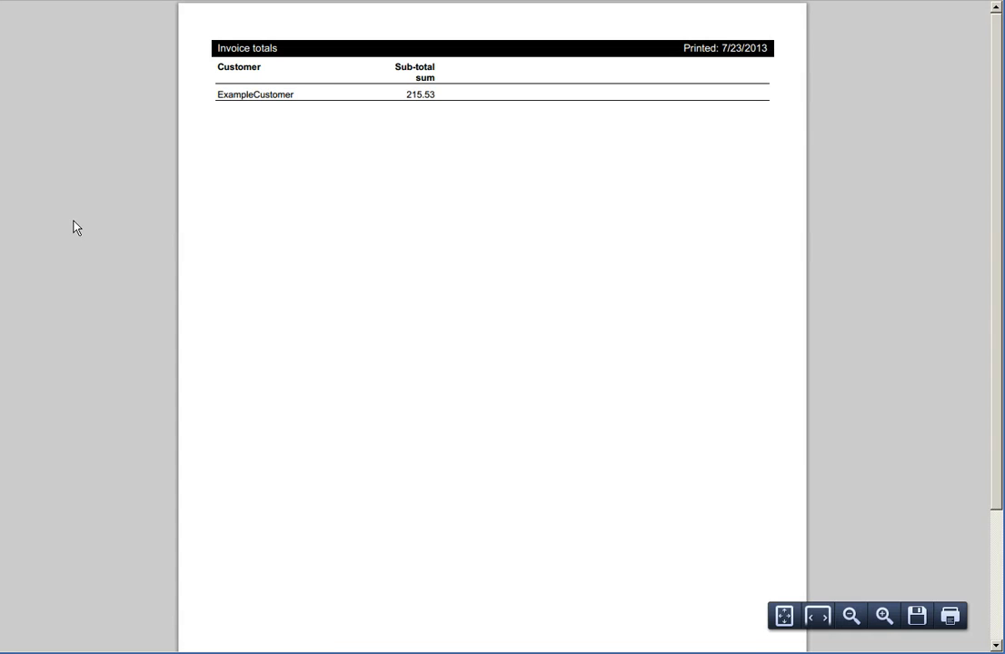